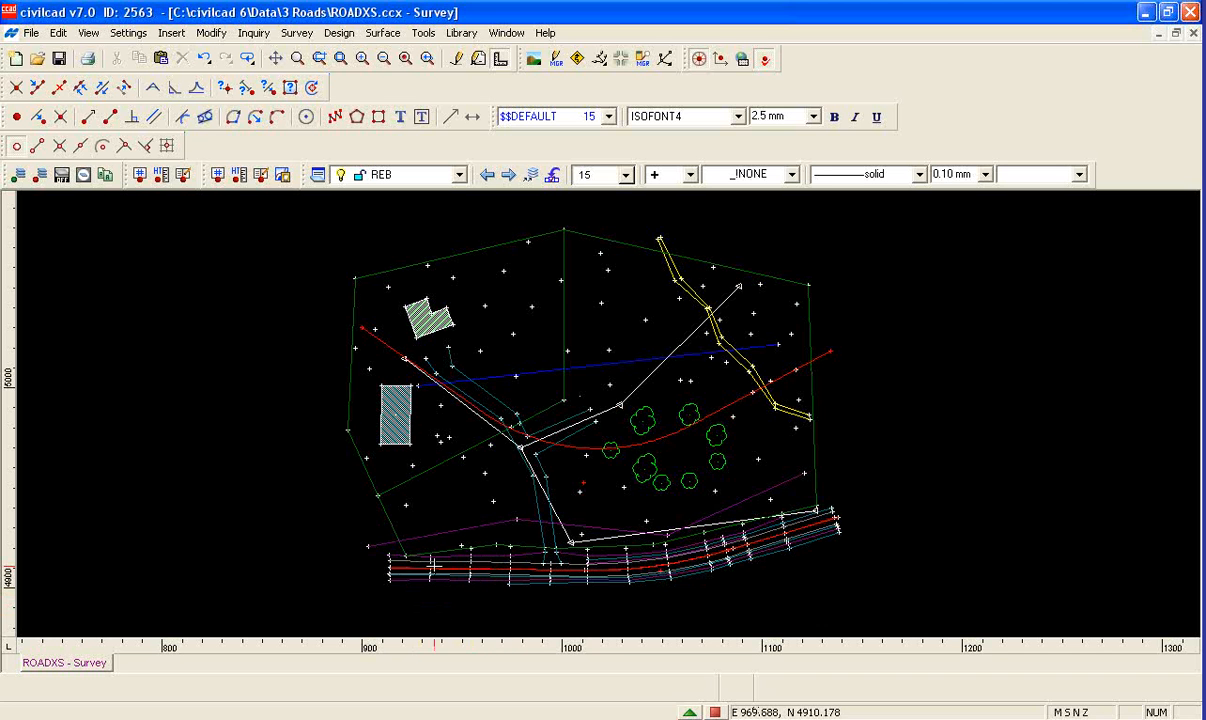
pyautogui.scroll(2, 458, 595)
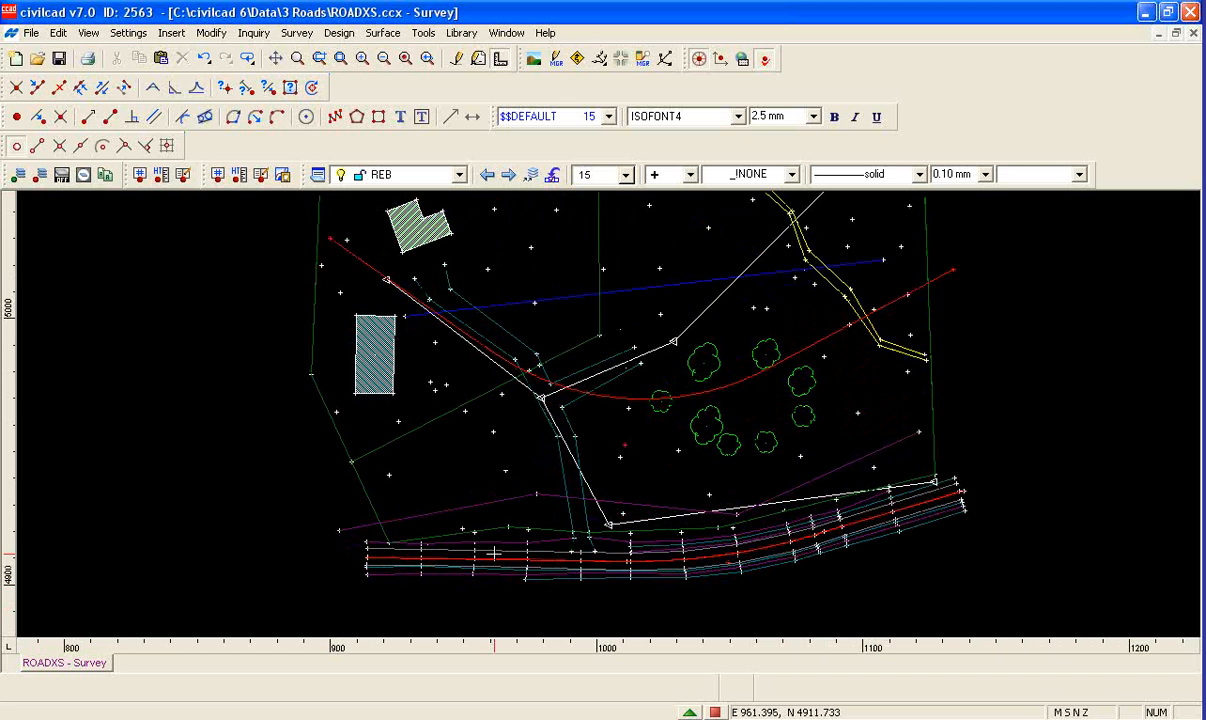
pyautogui.scroll(-1, 496, 565)
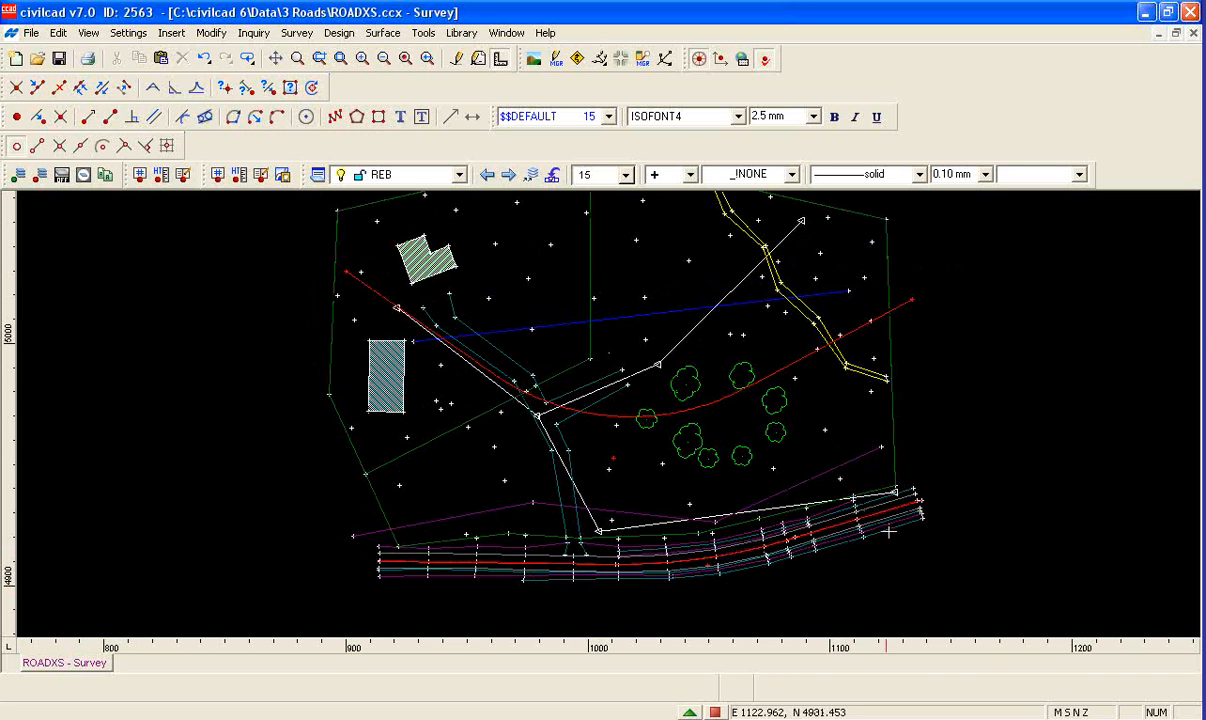
pyautogui.moveTo(460, 577)
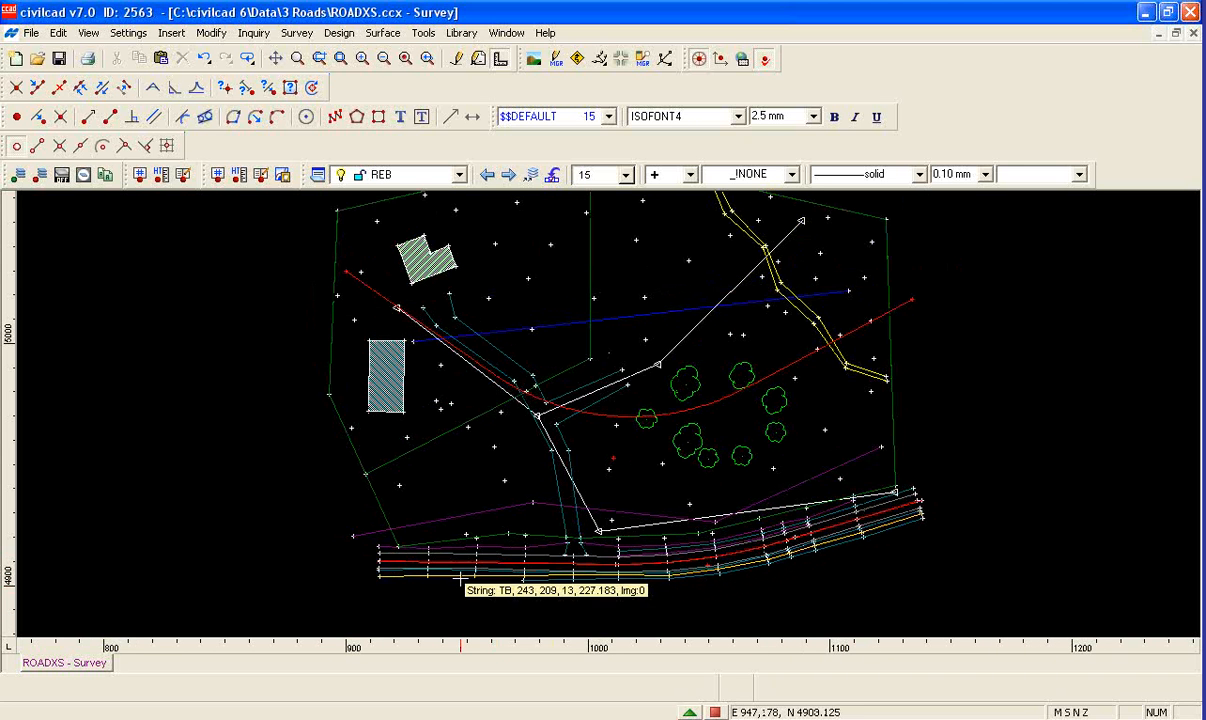
pyautogui.scroll(1, 494, 549)
pyautogui.scroll(-1, 487, 596)
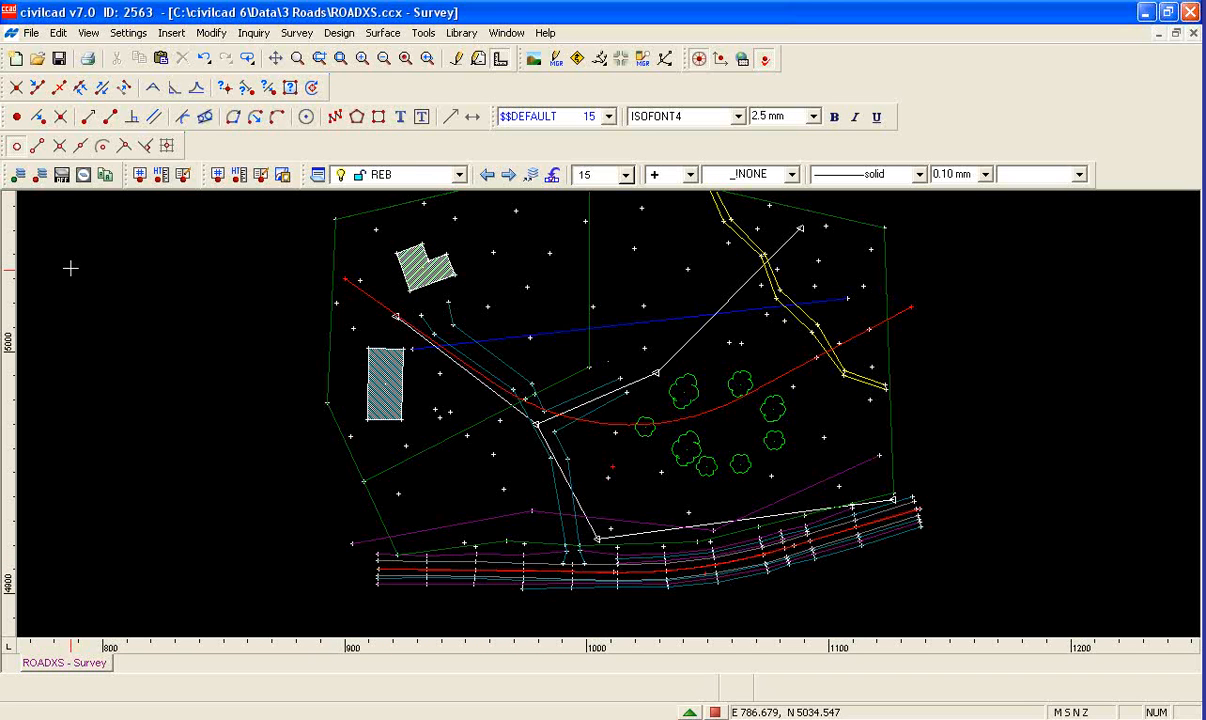
# Turn off the layers of the boundary lines, track, traverse, upper bank line and spot points by picking their entities
pyautogui.click(61, 177)
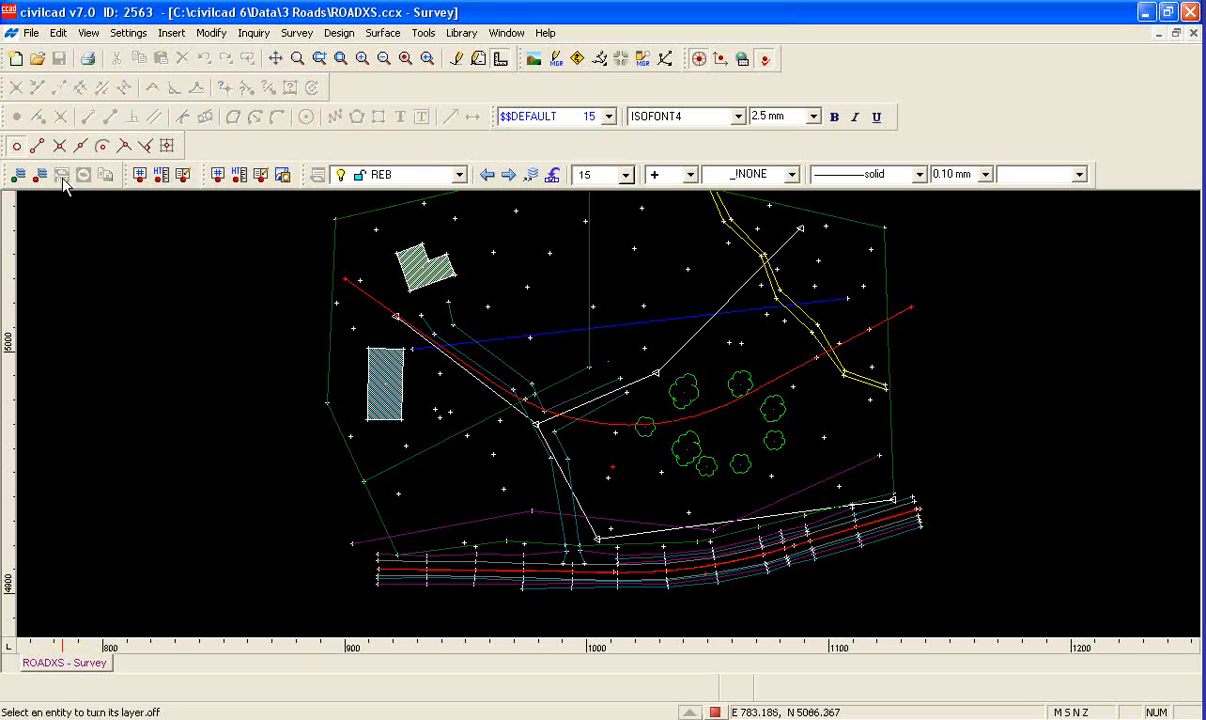
pyautogui.click(497, 543)
pyautogui.click(487, 488)
pyautogui.click(528, 490)
pyautogui.click(560, 490)
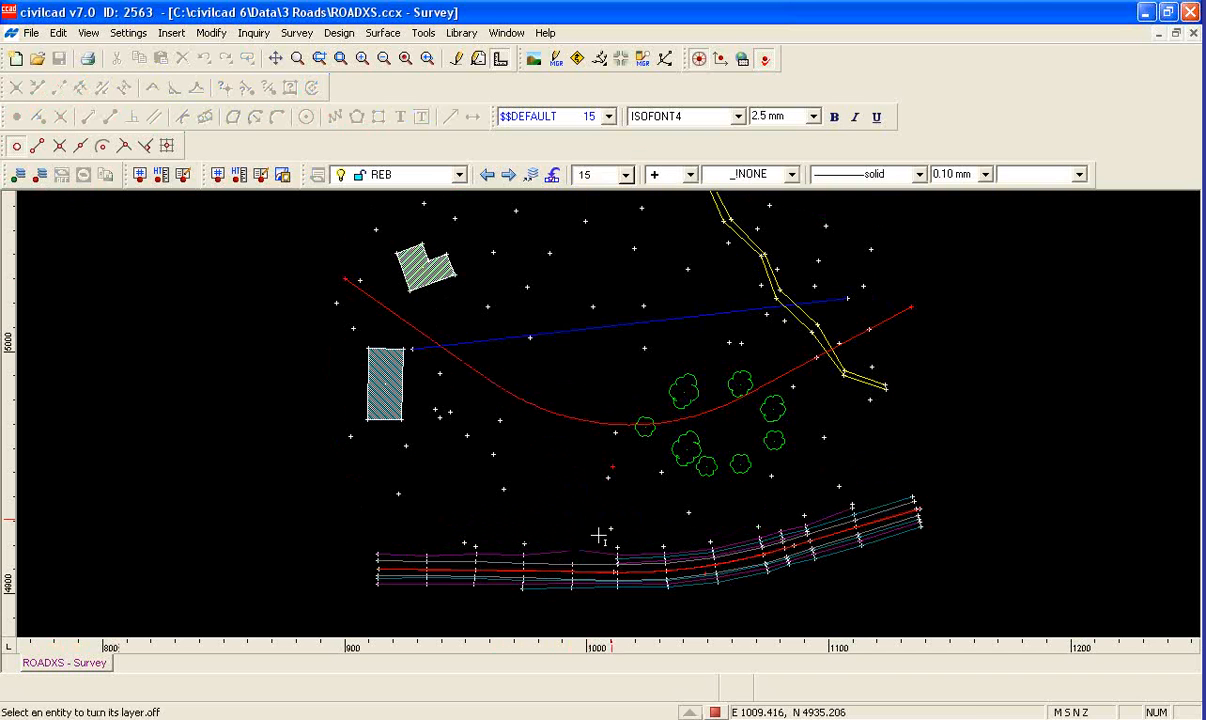
pyautogui.click(616, 522)
pyautogui.press('Escape')
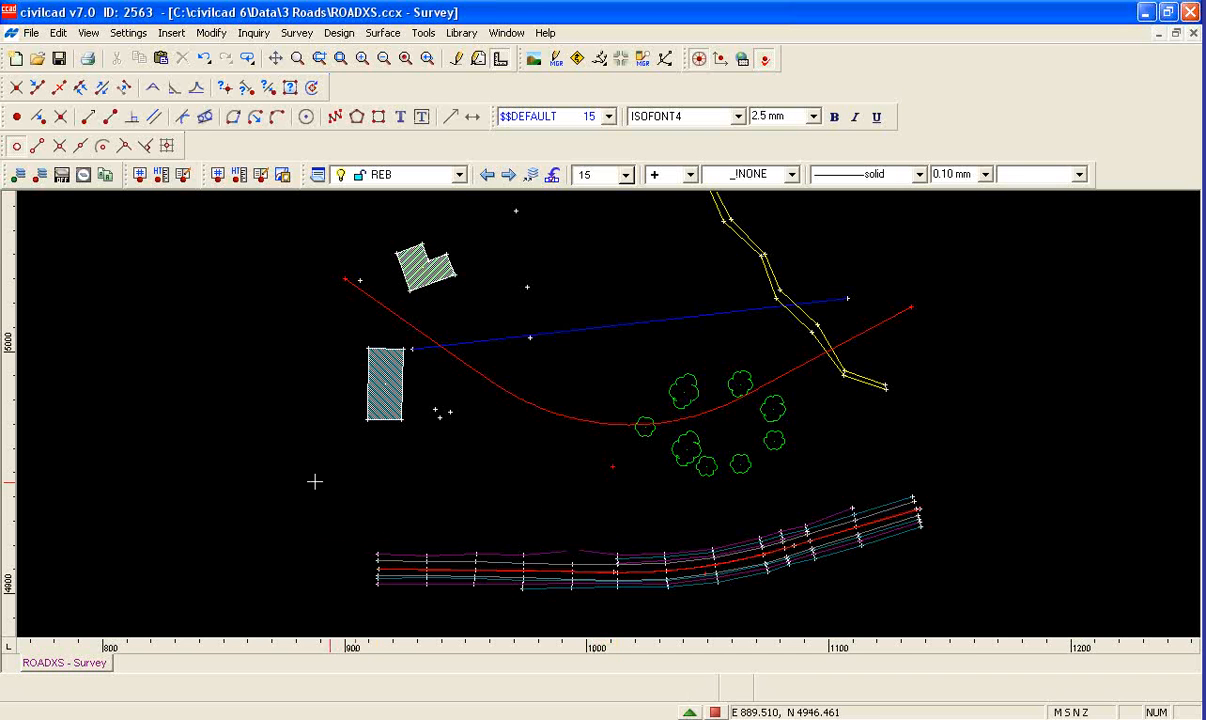
# Select all the road strings along the lower edge of the survey and turn off every other layer
pyautogui.moveTo(314, 473); pyautogui.dragTo(962, 606)
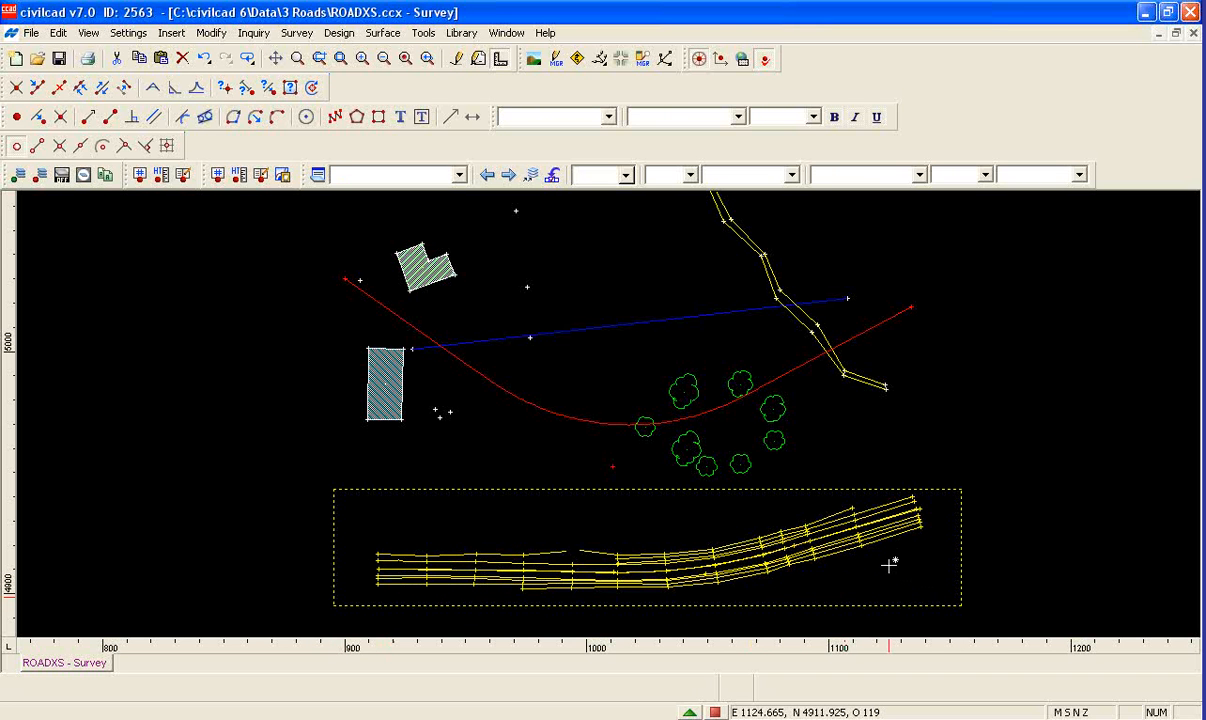
pyautogui.moveTo(889, 566)
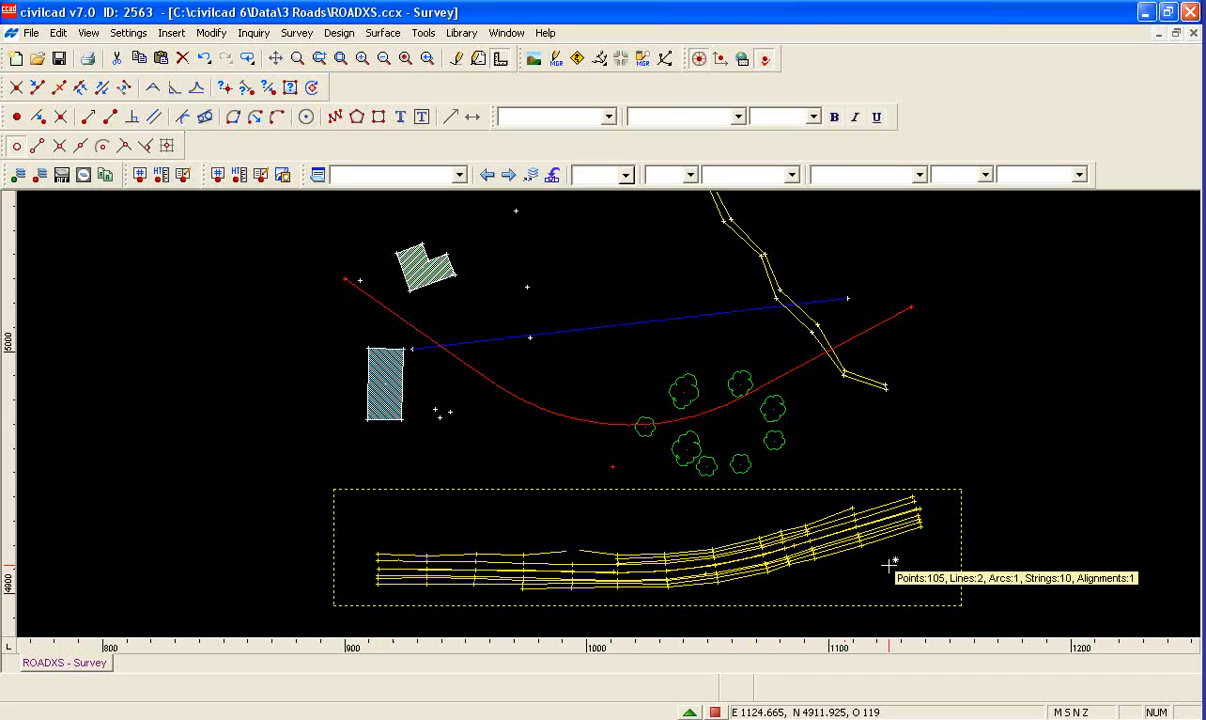
pyautogui.click(83, 175)
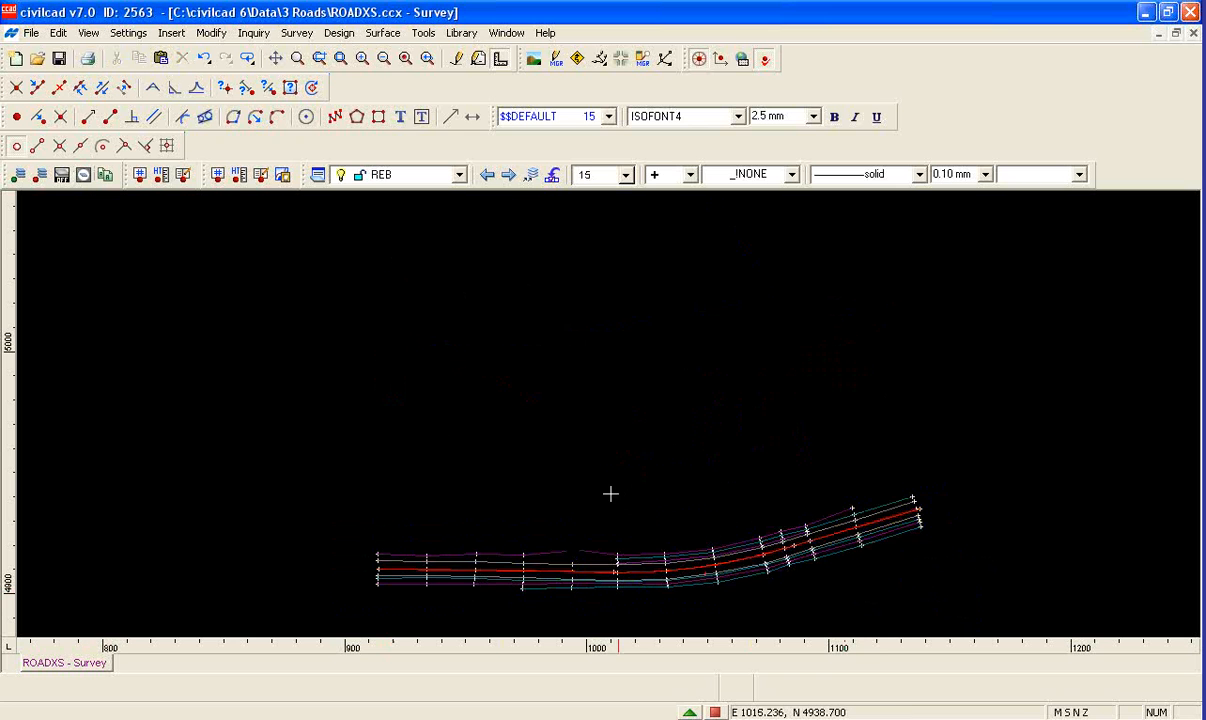
# Open the layer settings and select layers CL, DCL, ES, ESR, ID, LEB, NS STRING, REB, TBL and TD
pyautogui.scroll(-3, 399, 361)
pyautogui.scroll(3, 514, 536)
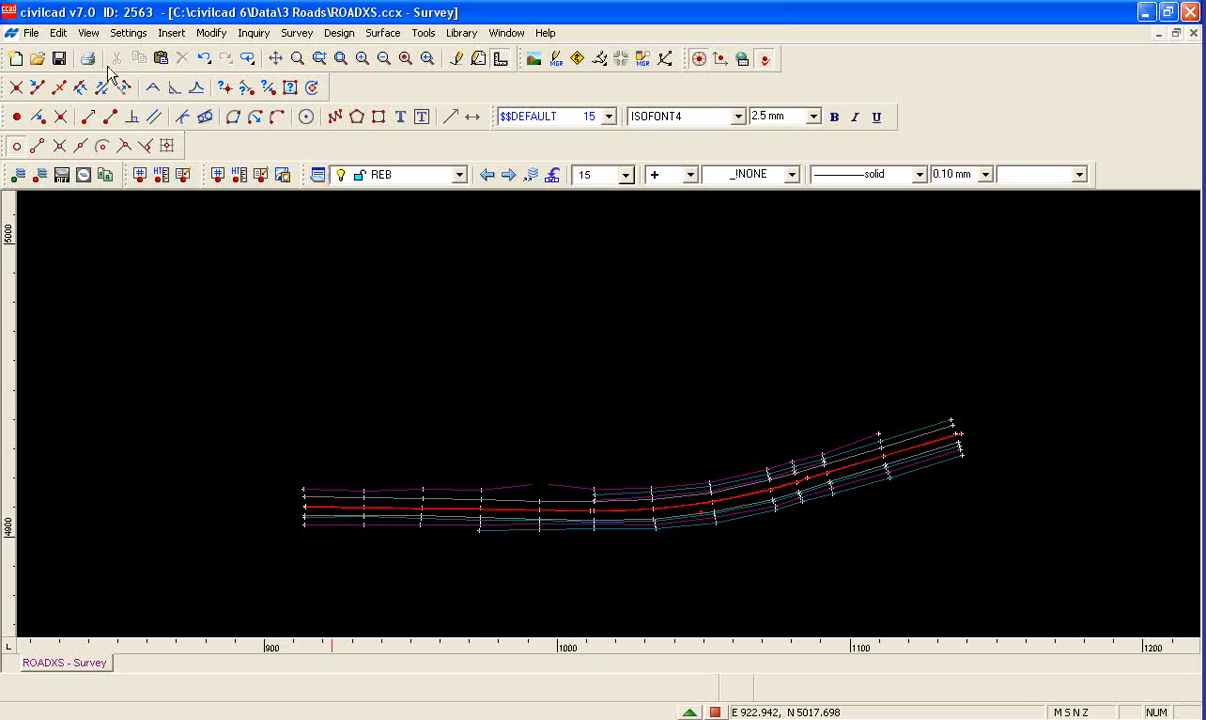
pyautogui.click(86, 33)
pyautogui.click(112, 162)
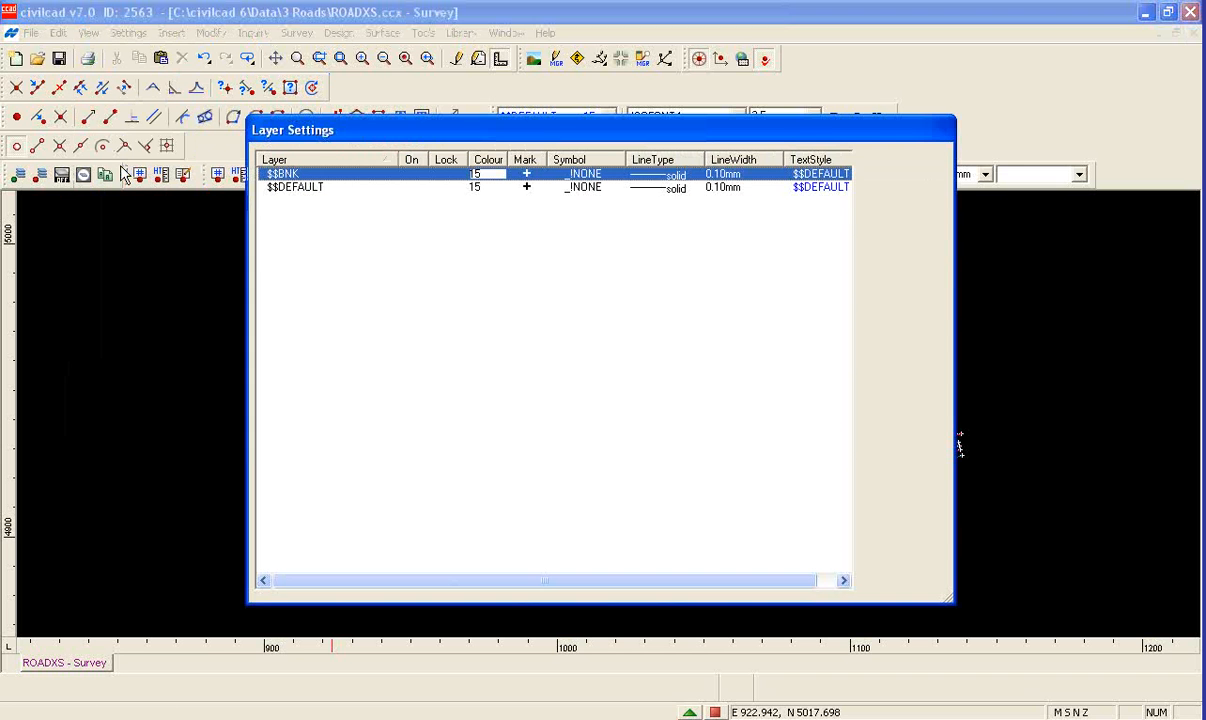
pyautogui.moveTo(570, 131); pyautogui.dragTo(567, 136)
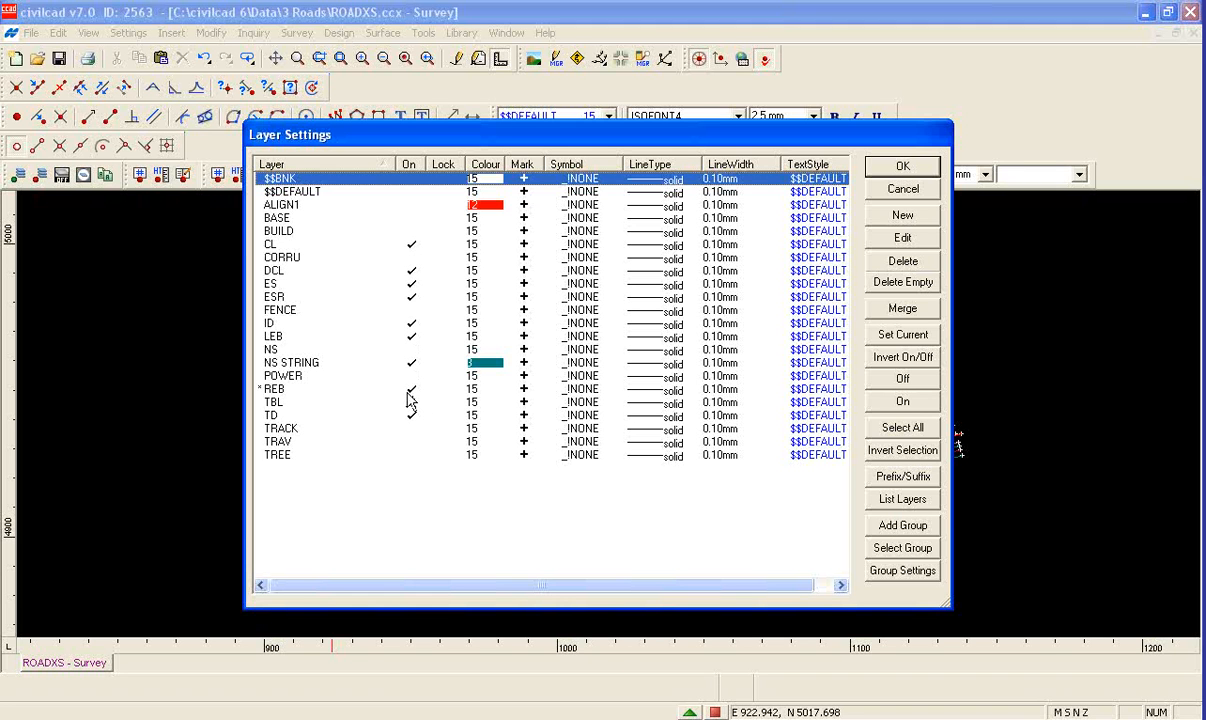
pyautogui.click(280, 247)
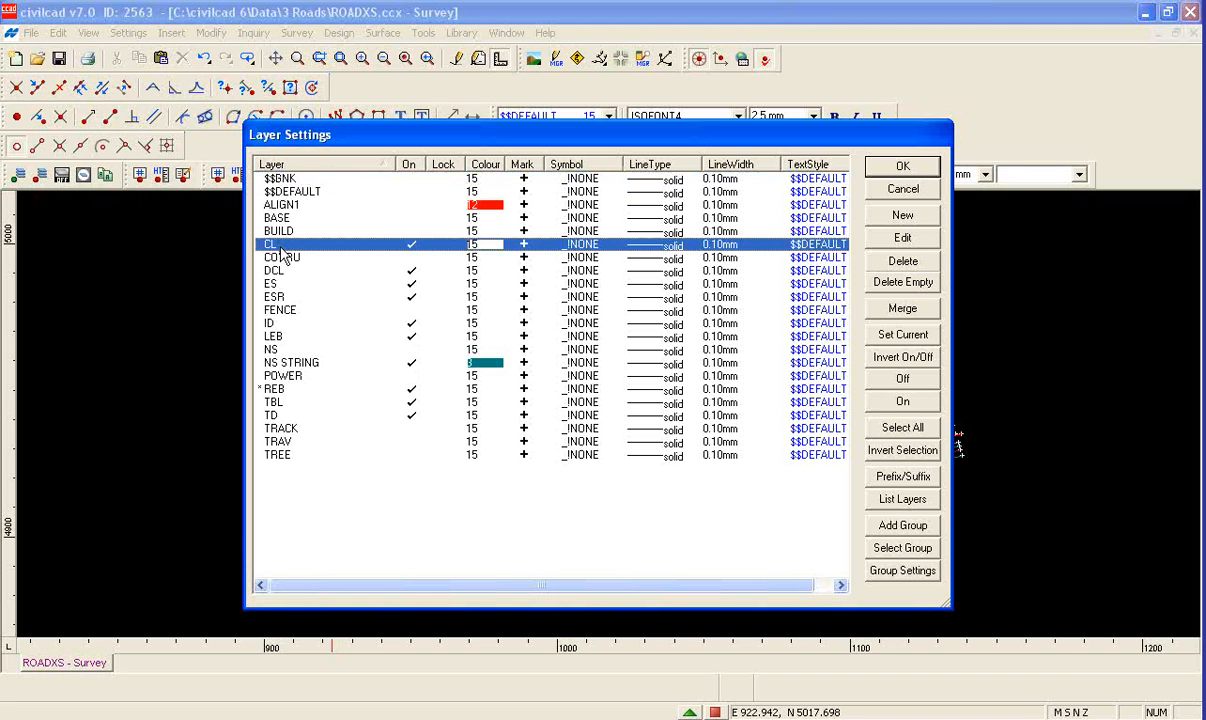
pyautogui.keyDown('ctrl'); pyautogui.click(270, 271); pyautogui.keyUp('ctrl')
pyautogui.keyDown('ctrl'); pyautogui.click(268, 284); pyautogui.keyUp('ctrl')
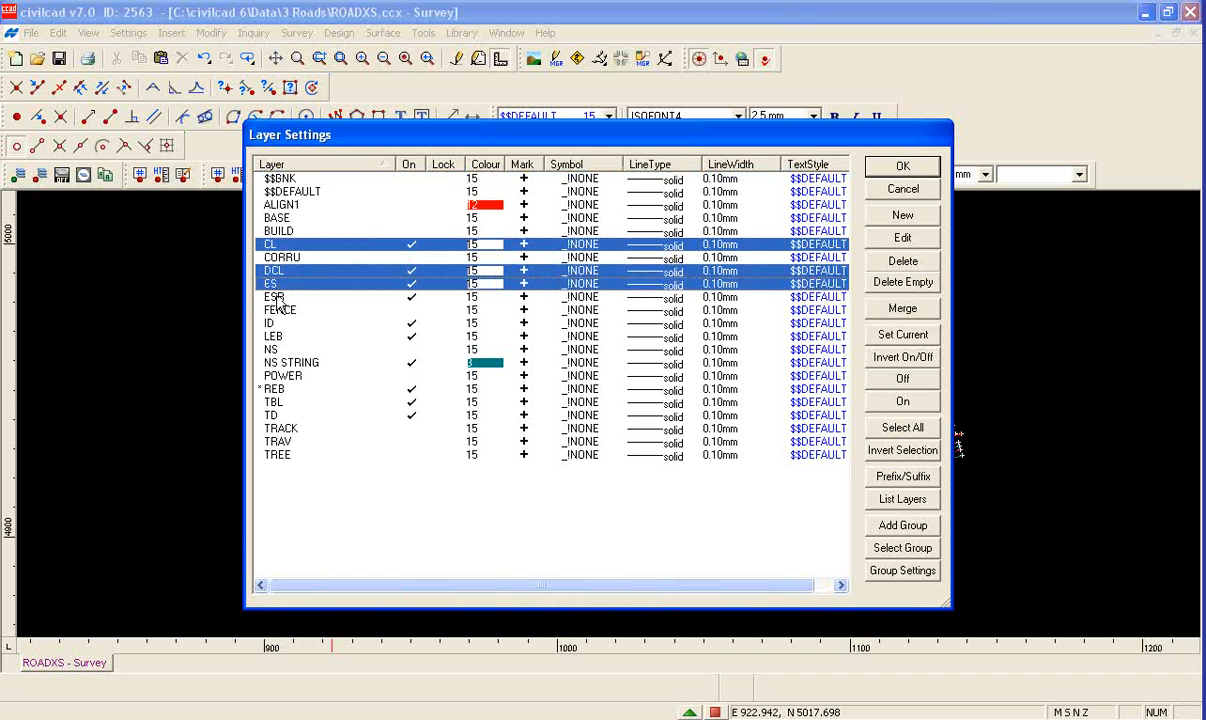
pyautogui.keyDown('ctrl'); pyautogui.click(270, 297); pyautogui.keyUp('ctrl')
pyautogui.keyDown('ctrl'); pyautogui.click(268, 323); pyautogui.keyUp('ctrl')
pyautogui.keyDown('ctrl'); pyautogui.click(270, 336); pyautogui.keyUp('ctrl')
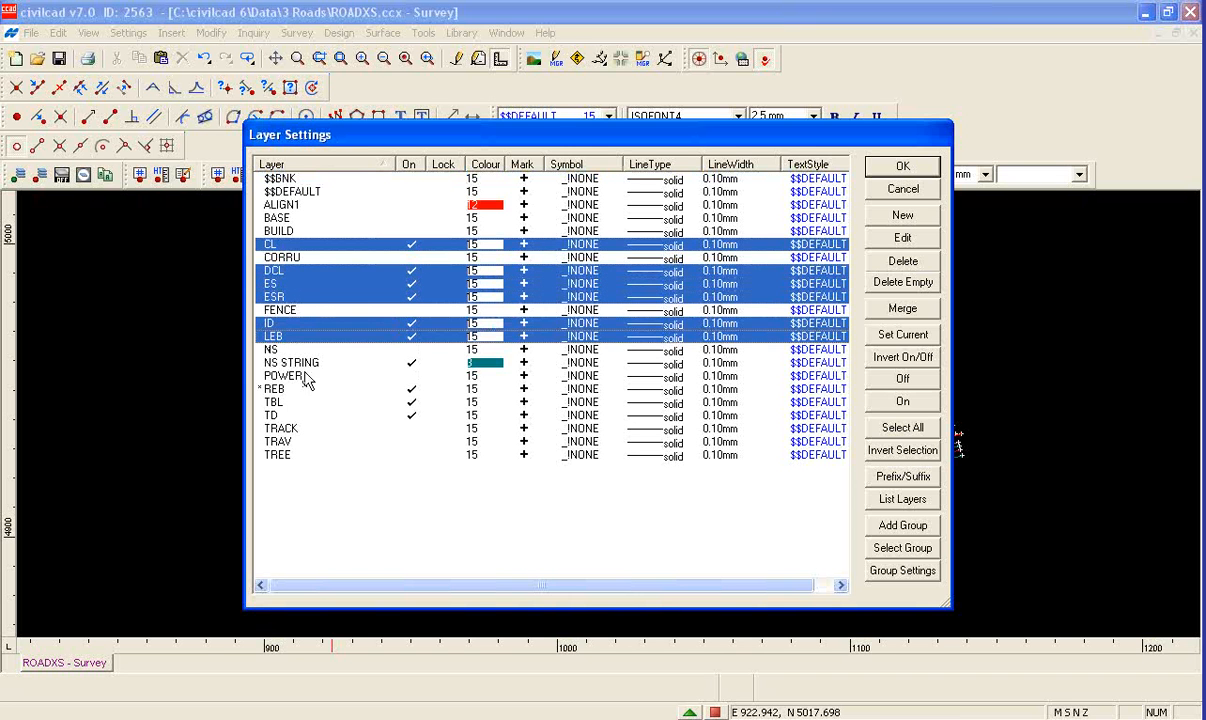
pyautogui.keyDown('ctrl'); pyautogui.click(287, 362); pyautogui.keyUp('ctrl')
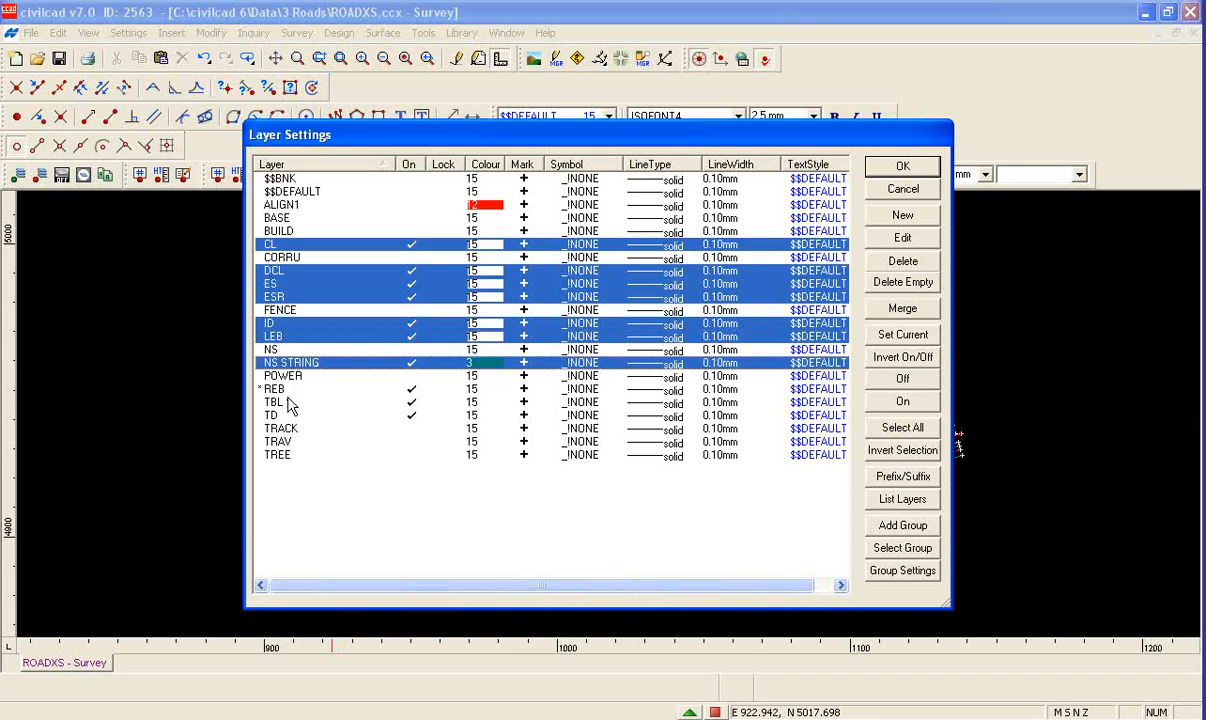
pyautogui.keyDown('ctrl'); pyautogui.click(272, 389); pyautogui.keyUp('ctrl')
pyautogui.keyDown('ctrl'); pyautogui.click(272, 402); pyautogui.keyUp('ctrl')
pyautogui.keyDown('ctrl'); pyautogui.click(270, 415); pyautogui.keyUp('ctrl')
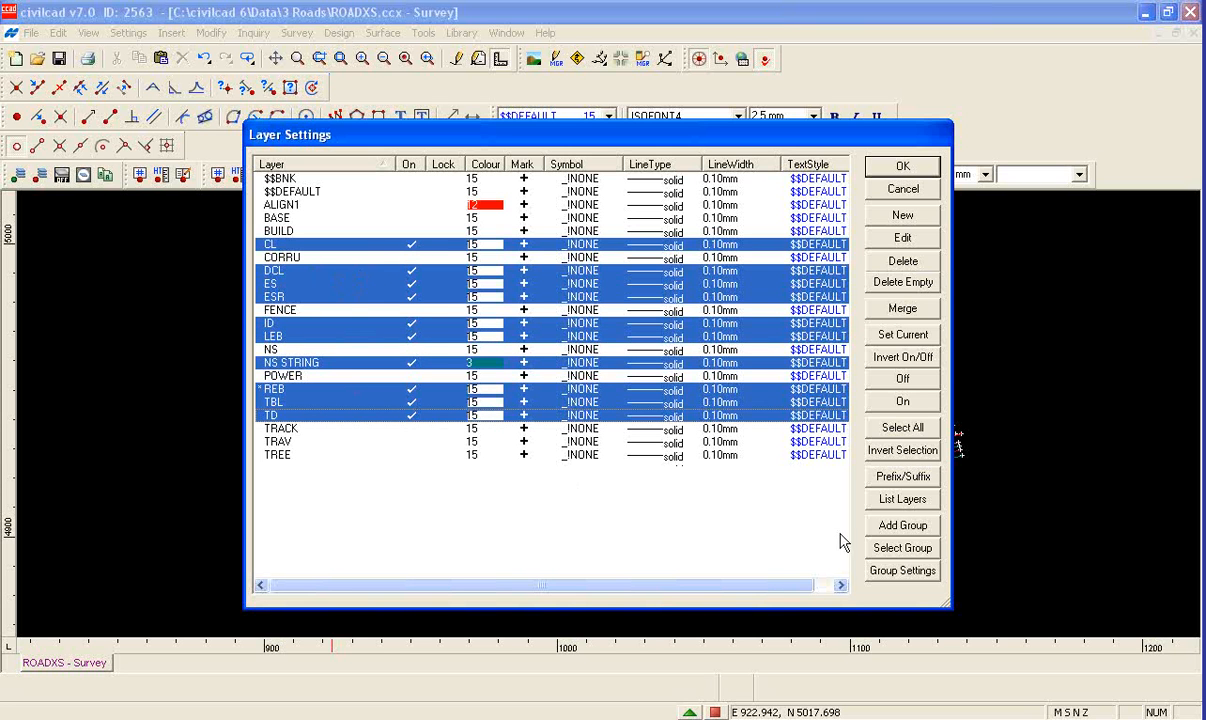
# Create a layer group named ROAD from the selected layers and accept the layer settings
pyautogui.click(905, 528)
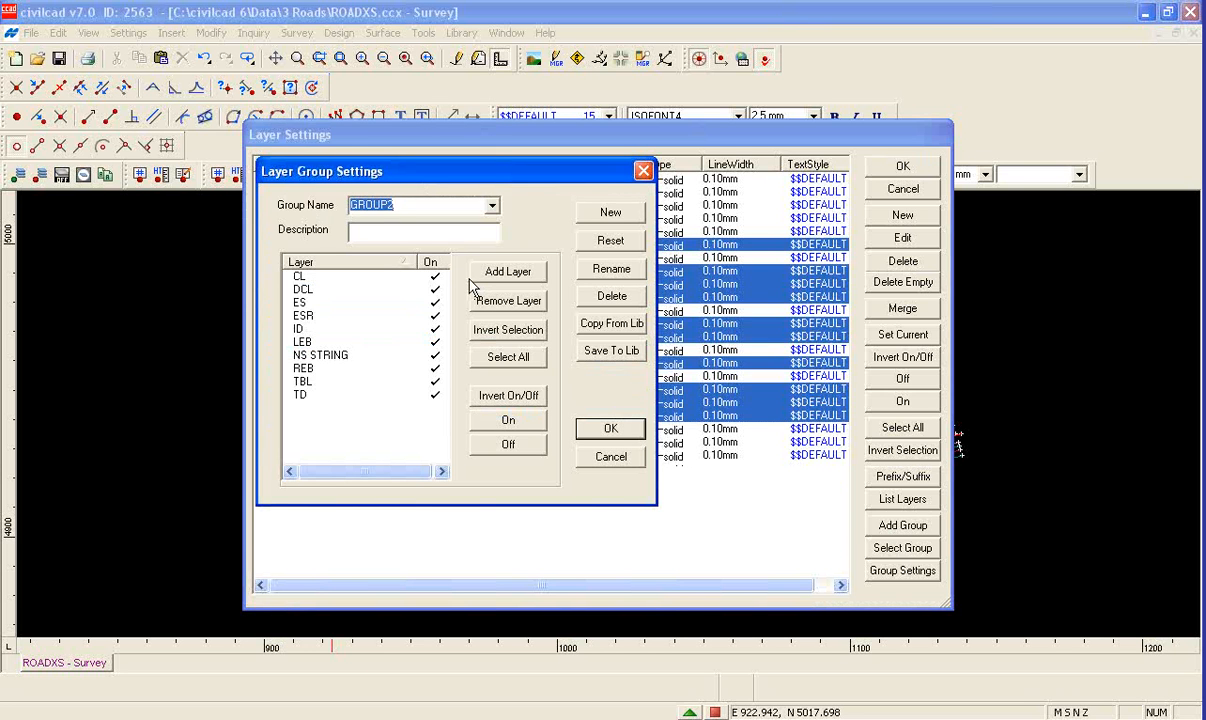
pyautogui.write('ROAD')
pyautogui.click(592, 428)
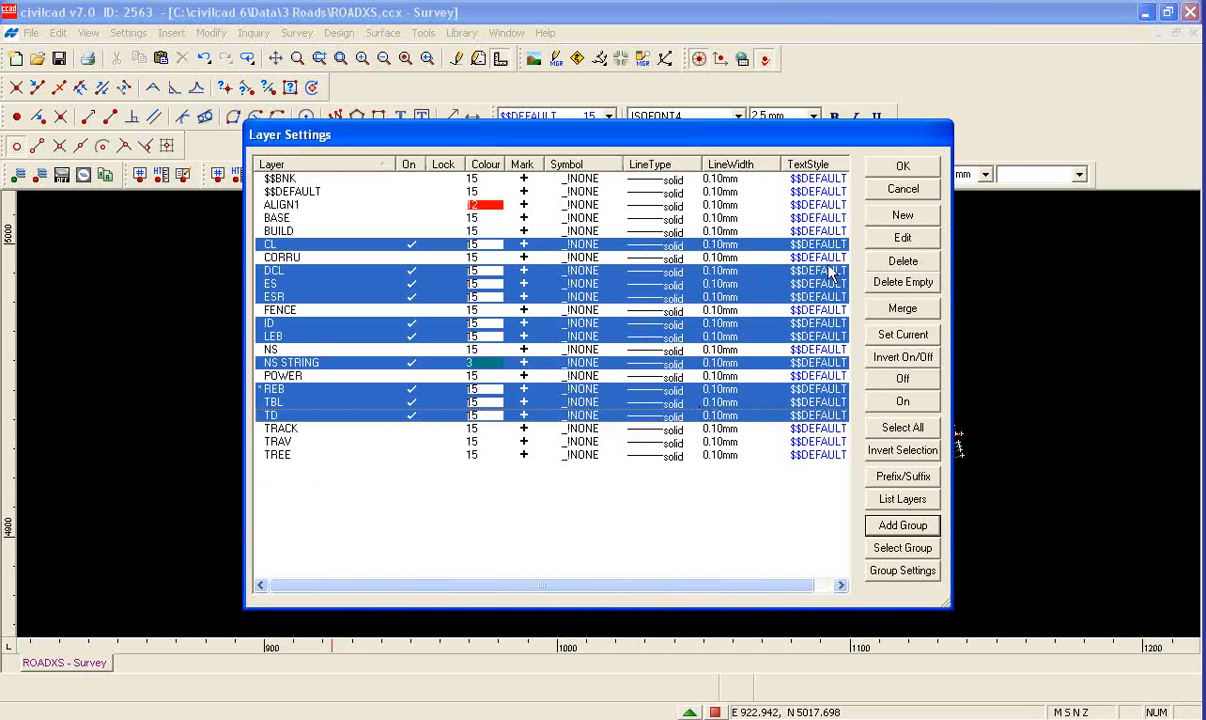
pyautogui.click(903, 166)
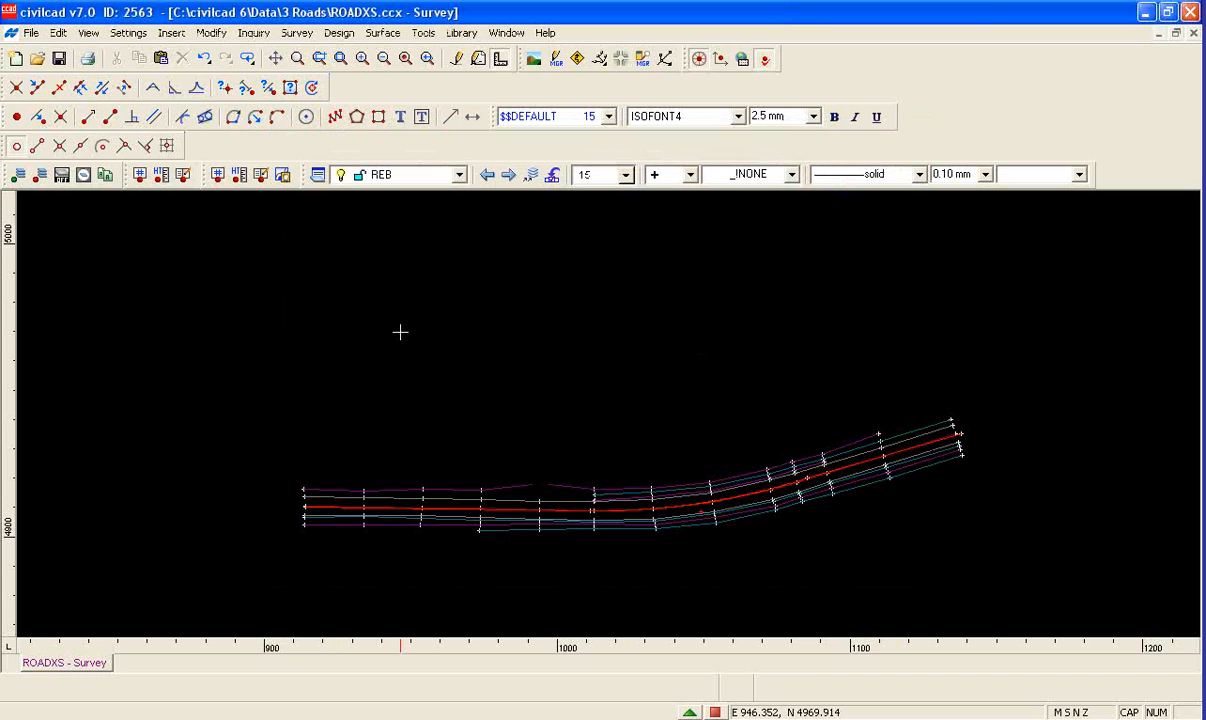
# Turn all layers of the survey drawing back on
pyautogui.click(19, 178)
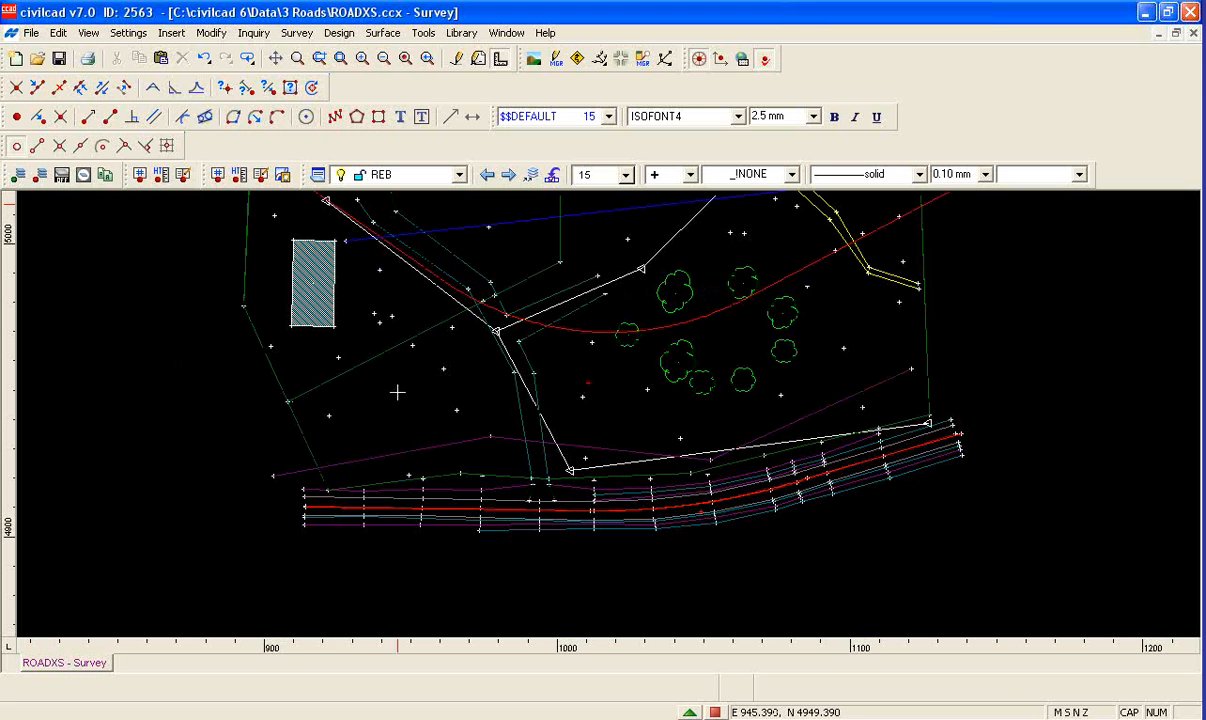
pyautogui.scroll(-2, 610, 610)
pyautogui.scroll(-1, 618, 621)
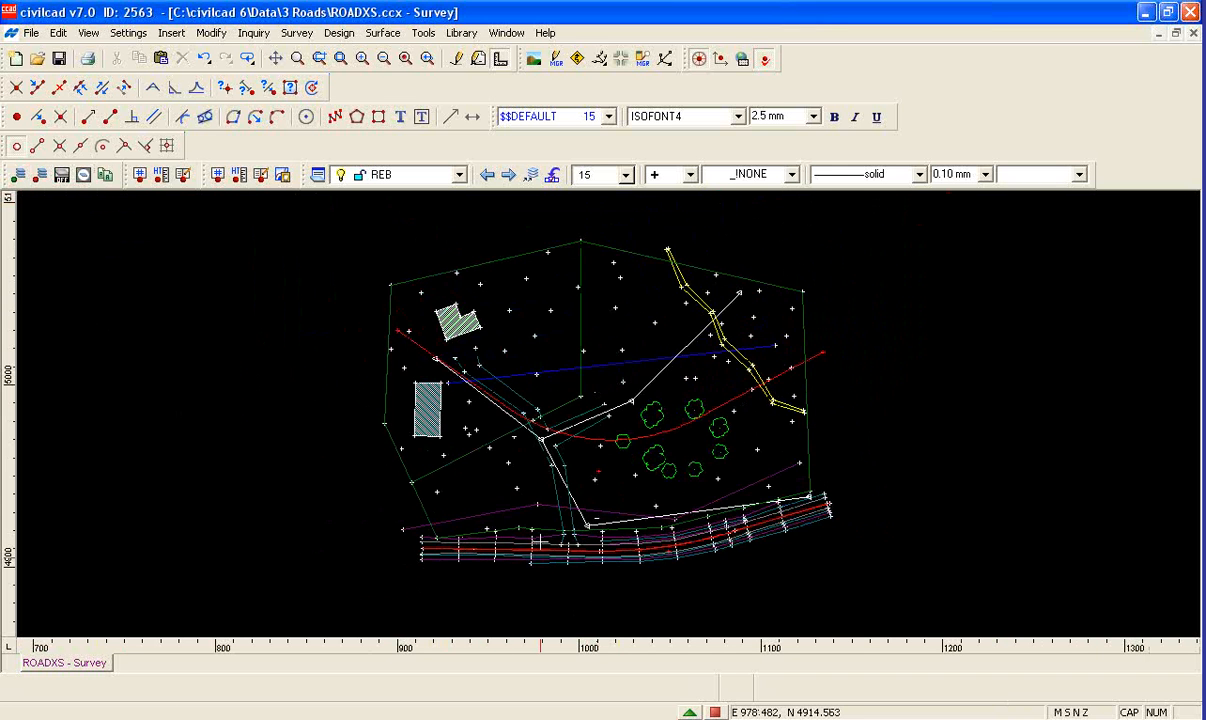
pyautogui.scroll(1, 540, 535)
pyautogui.scroll(1, 540, 538)
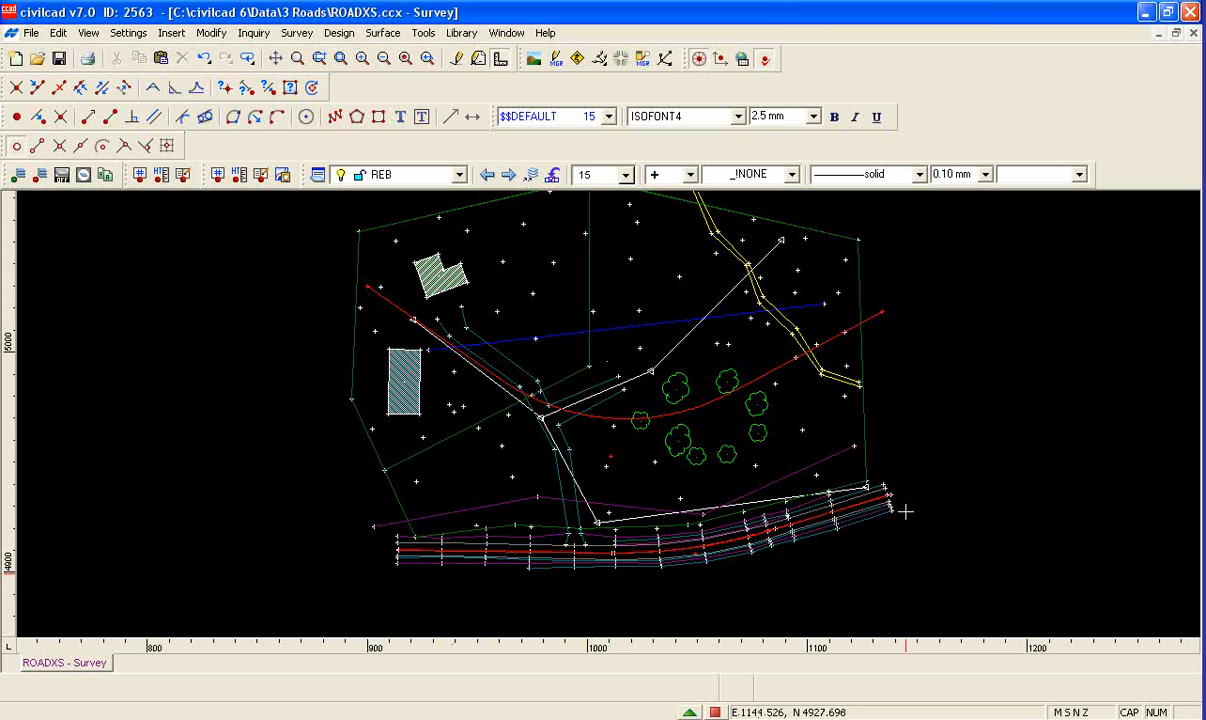
# Apply the ROAD layer group in the layer settings with all other layers switched off
pyautogui.click(318, 176)
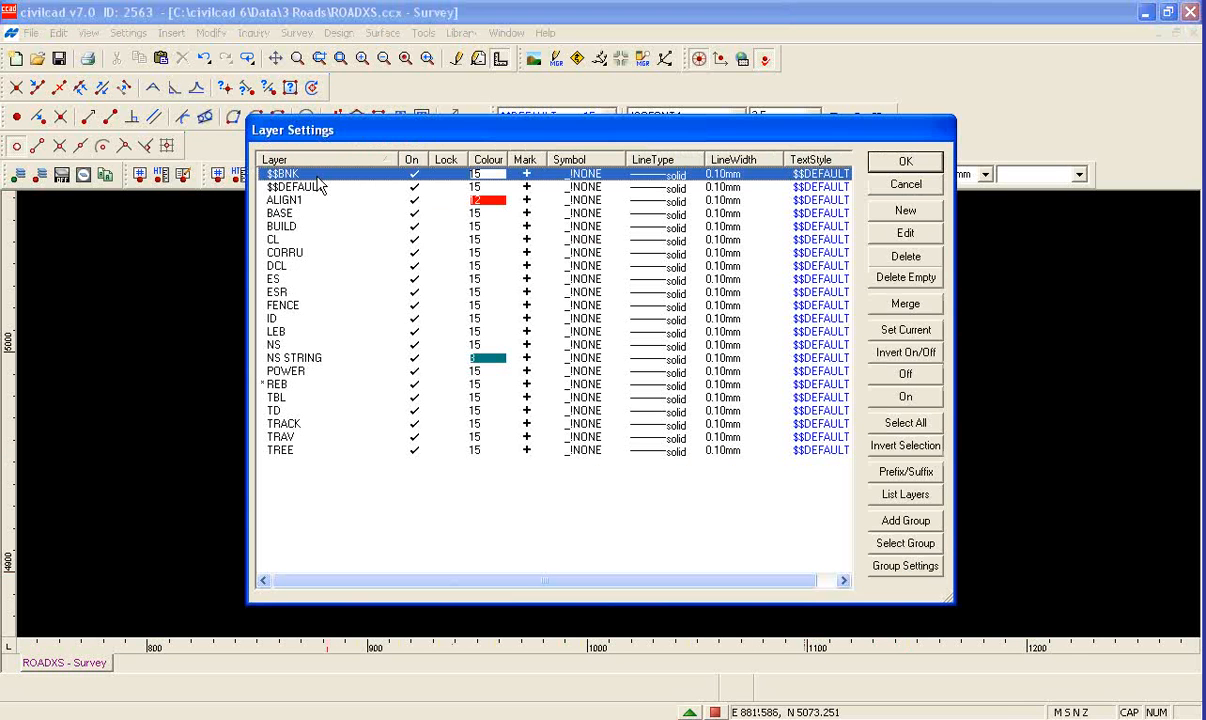
pyautogui.click(893, 553)
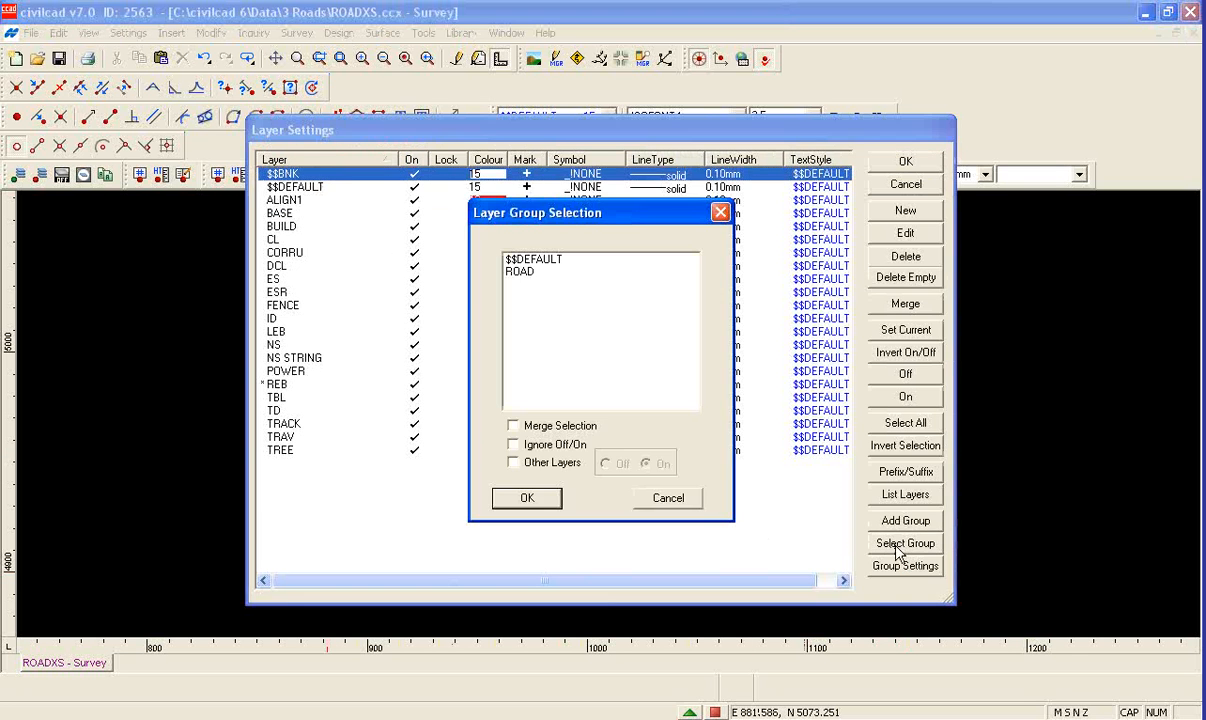
pyautogui.click(522, 272)
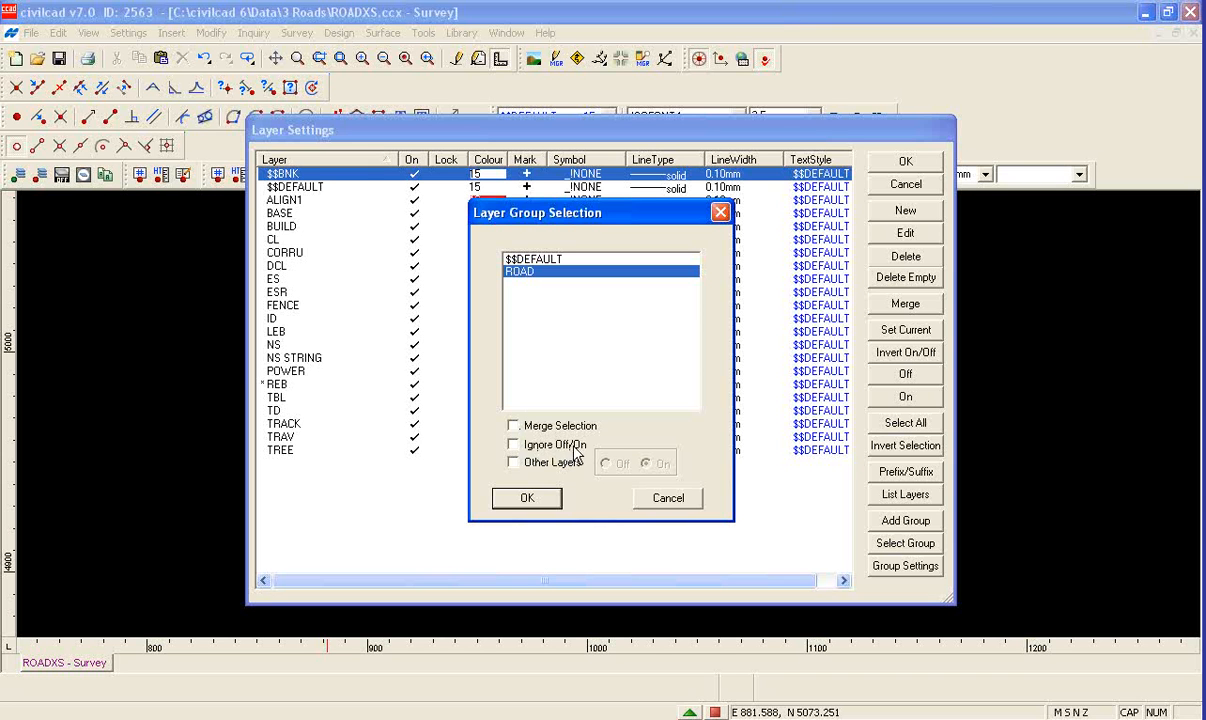
pyautogui.click(514, 463)
pyautogui.click(527, 500)
pyautogui.click(527, 497)
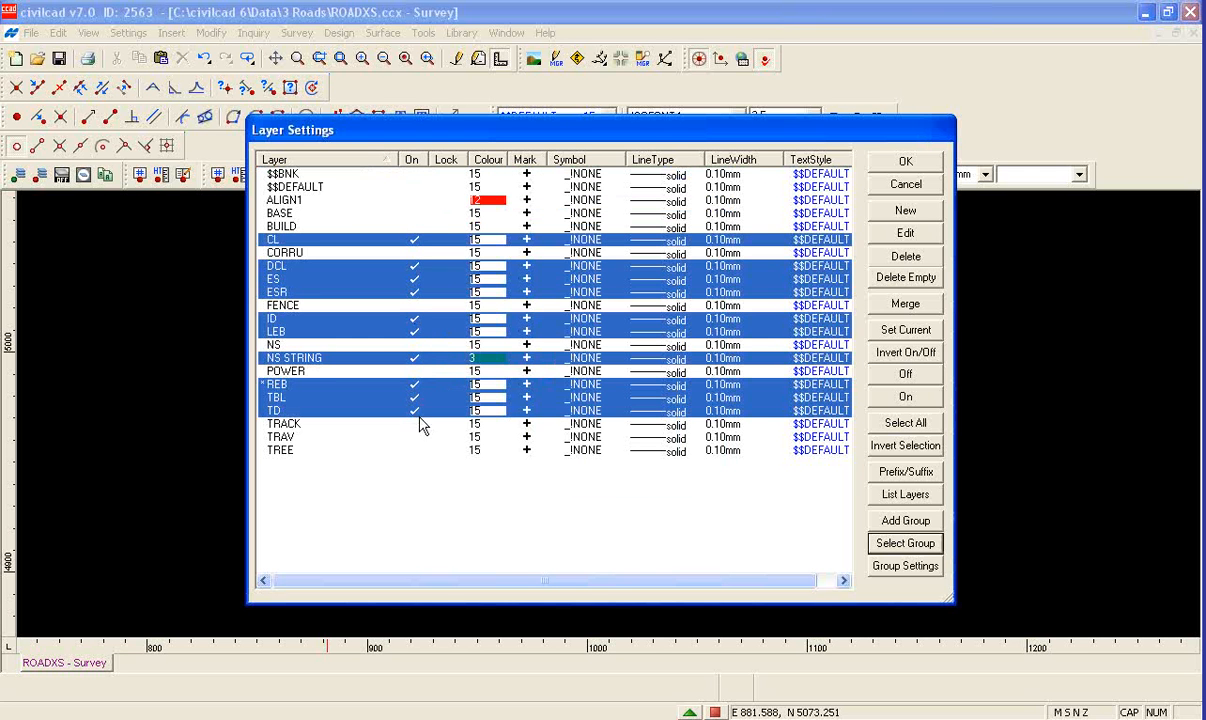
pyautogui.click(890, 162)
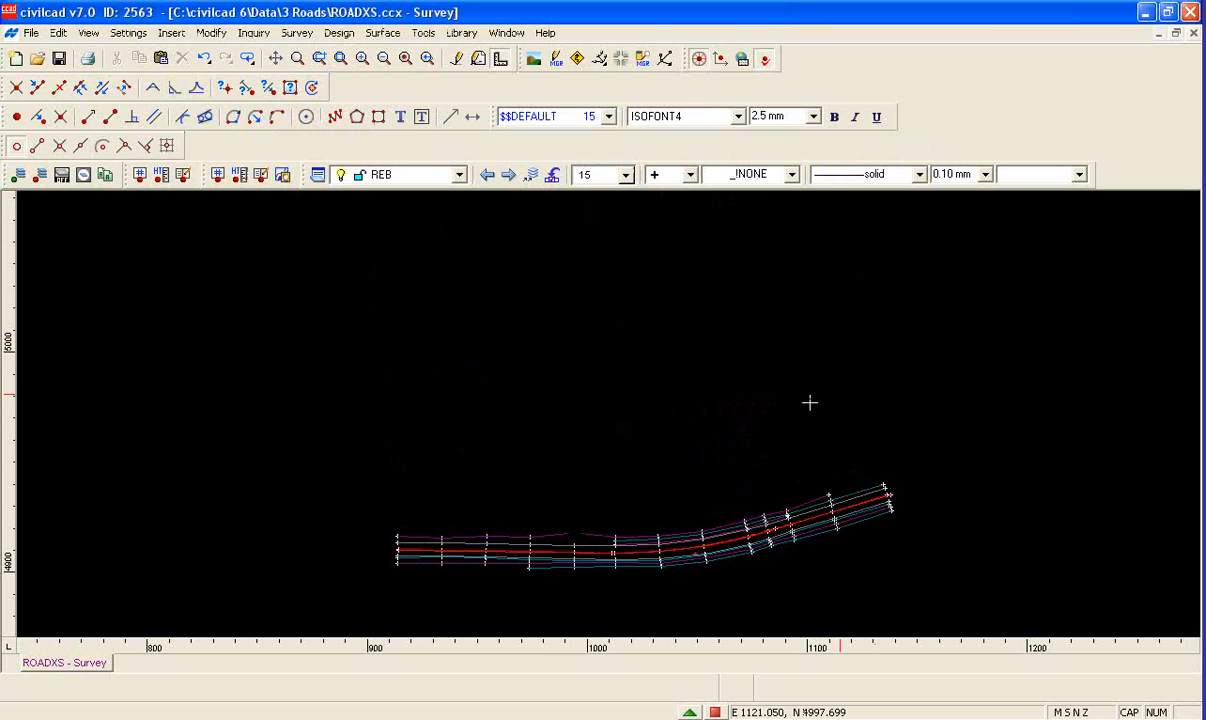